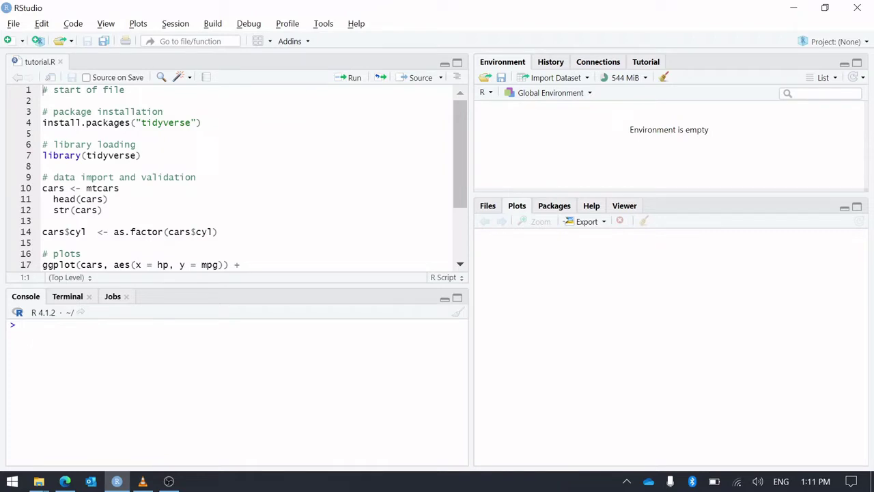
# Run the script lines that load mtcars into cars and display its head and structure
pyautogui.moveTo(43, 101); pyautogui.dragTo(83, 253)
pyautogui.click(282, 255)
pyautogui.scroll(-3, 232, 179)
pyautogui.scroll(3, 232, 179)
pyautogui.click(120, 189)
pyautogui.hotkey('ctrl', 'Return')
pyautogui.hotkey('ctrl', 'Return')
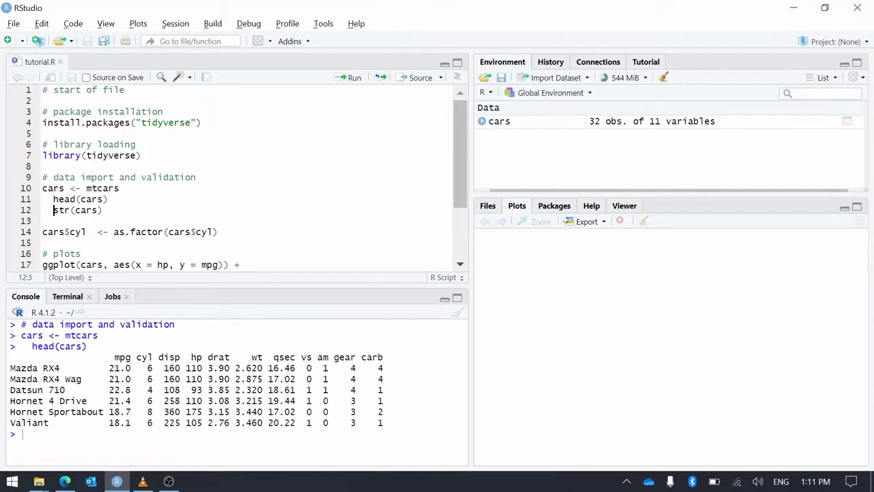
pyautogui.hotkey('ctrl', 'Return')
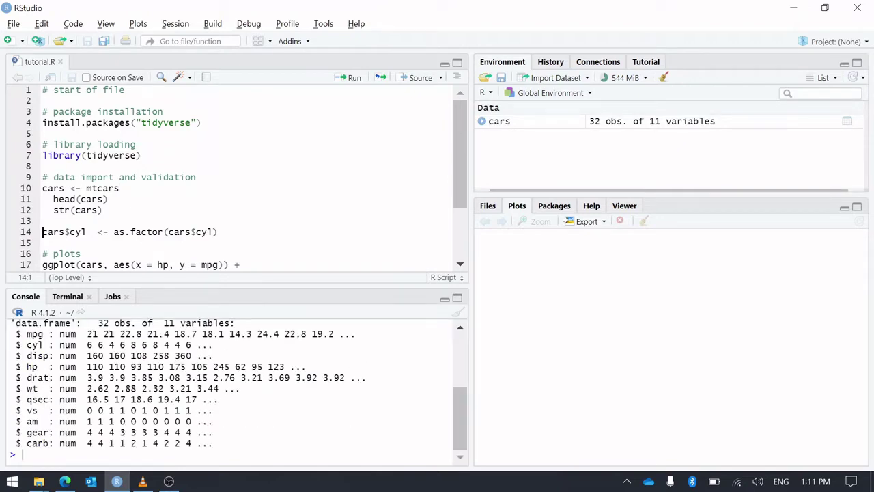
# Run the line converting cyl to a factor and the ggplot code plotting mpg against hp
pyautogui.hotkey('ctrl', 'Return')
pyautogui.hotkey('ctrl', 'Return')
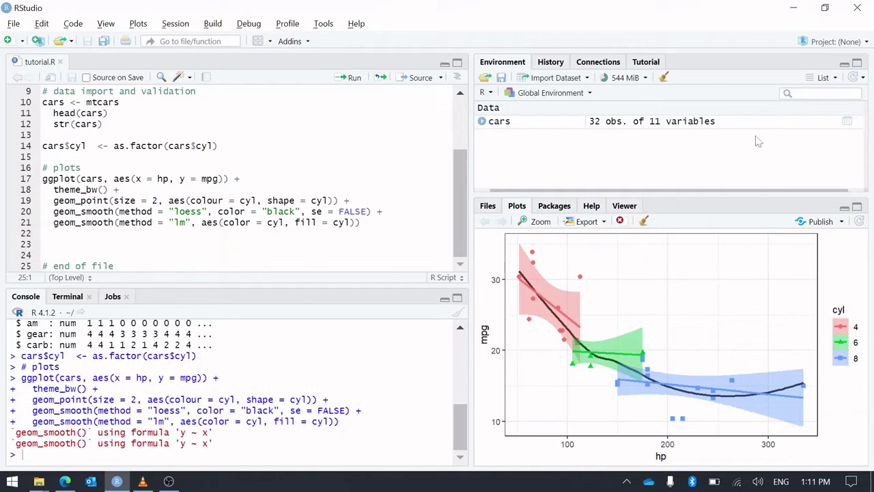
# View the cars data table and an enlarged copy of the plot, closing each one after viewing
pyautogui.click(635, 128)
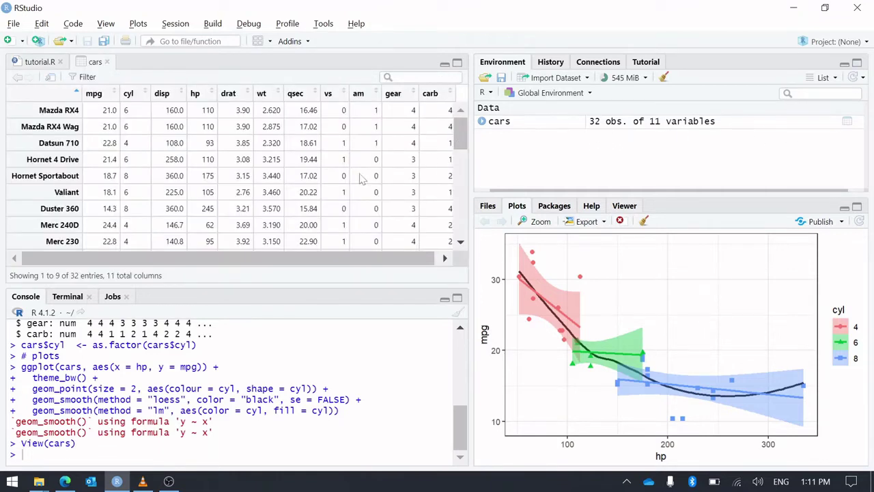
pyautogui.click(107, 61)
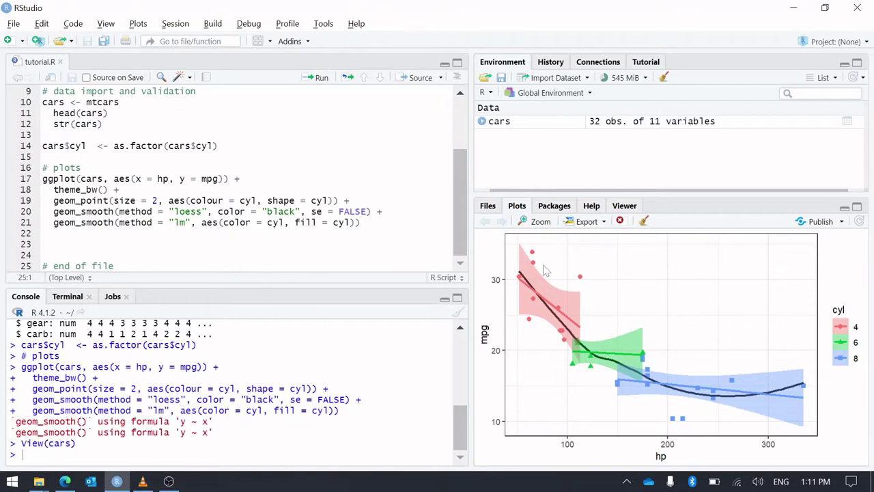
pyautogui.click(535, 226)
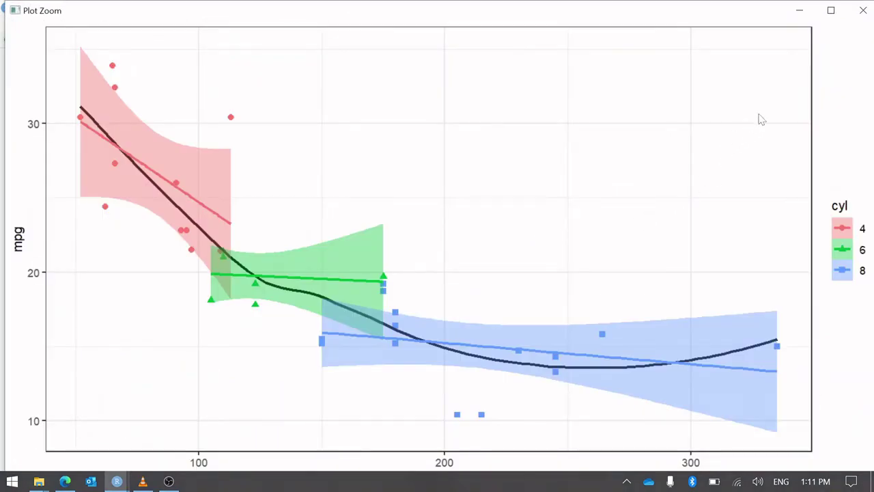
pyautogui.click(863, 11)
# Export the plot as a PNG image named Rplot, entering width 600 and height 400 with the aspect ratio maintained, and close the opened image
pyautogui.click(589, 222)
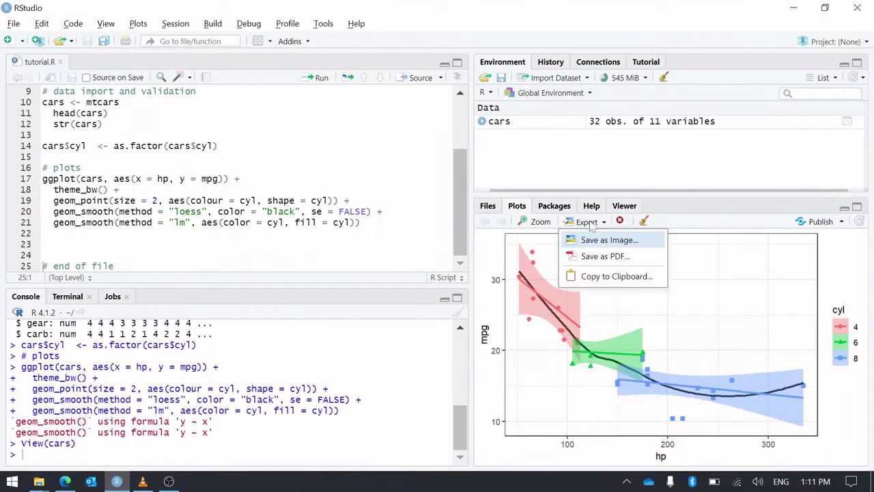
pyautogui.click(593, 237)
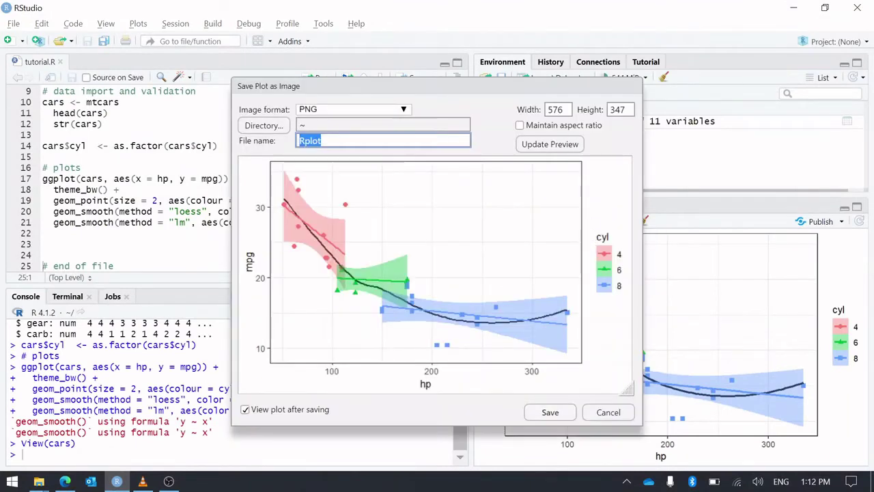
pyautogui.write('600')
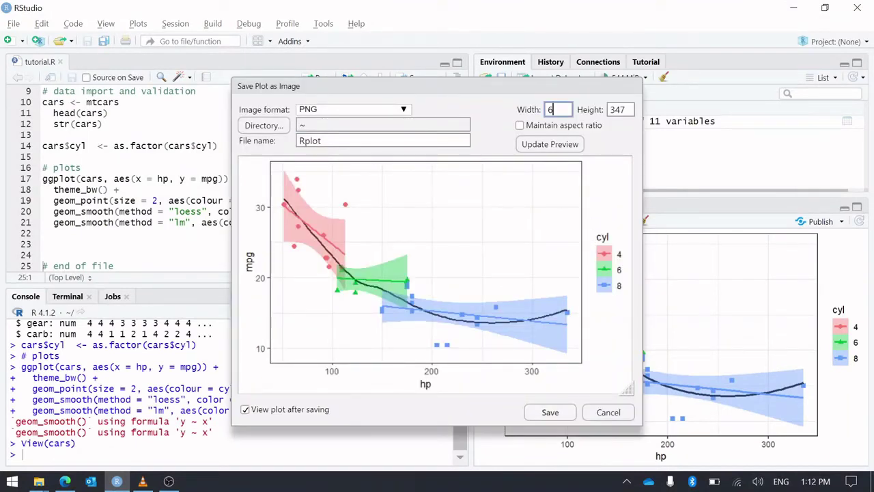
pyautogui.click(548, 128)
pyautogui.doubleClick(560, 110)
pyautogui.write('600')
pyautogui.press('Tab')
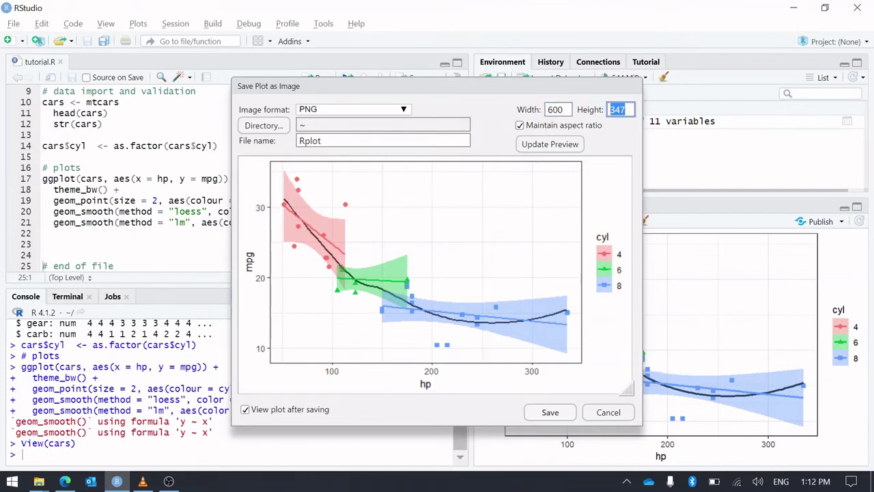
pyautogui.write('400')
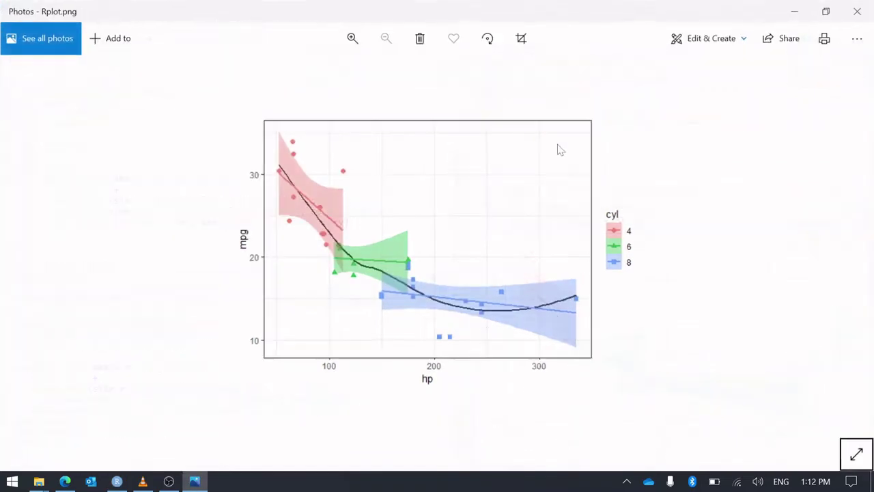
pyautogui.click(856, 10)
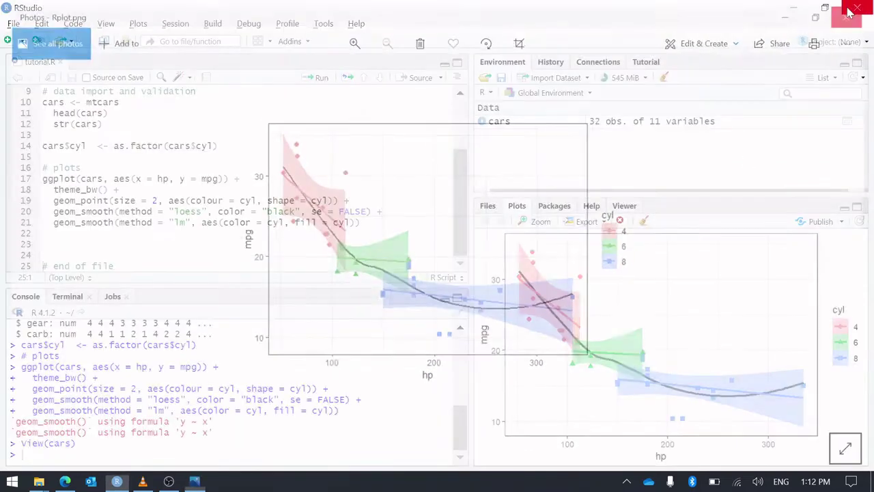
# Search the help documentation for "anova", skim its page, and return to the plot
pyautogui.click(592, 205)
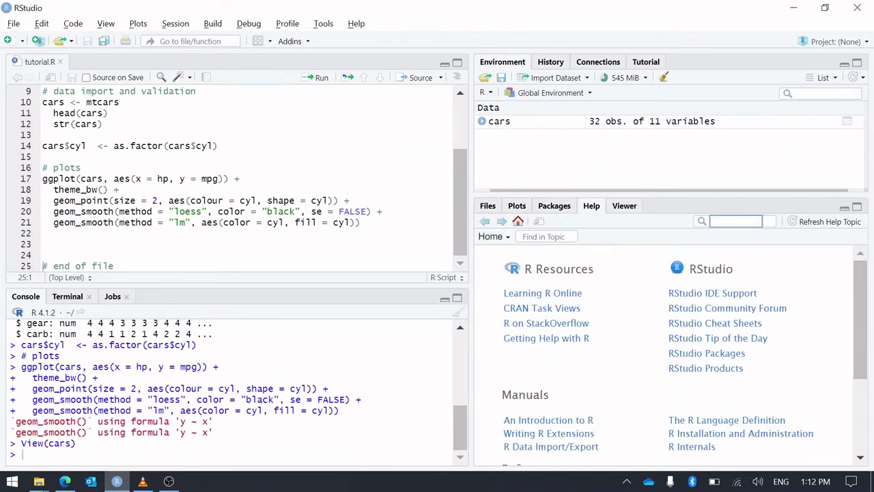
pyautogui.write('anova')
pyautogui.press('Return')
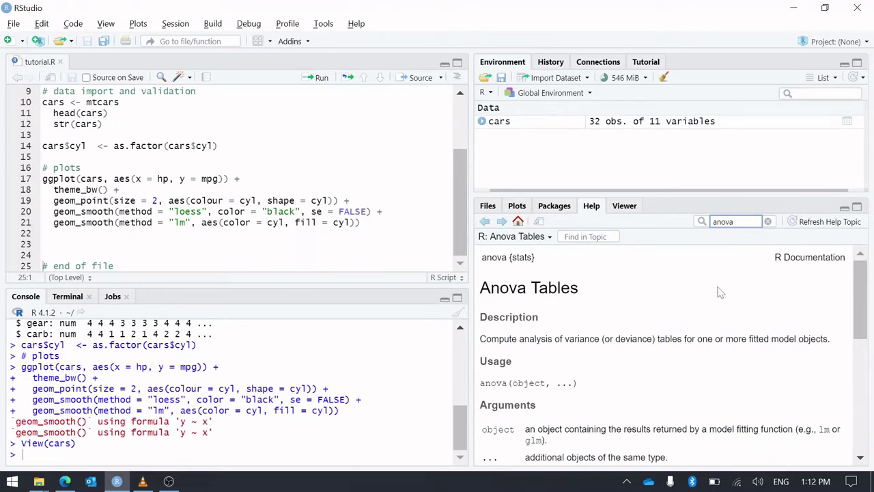
pyautogui.scroll(-4, 717, 332)
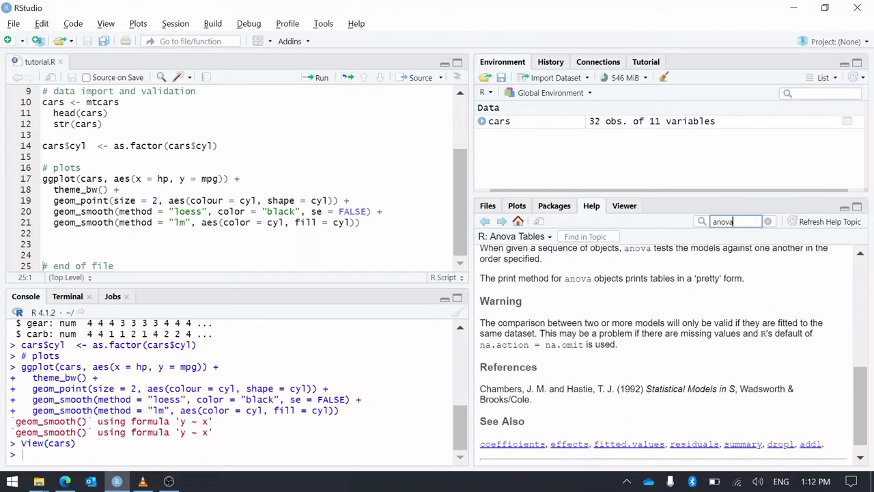
pyautogui.scroll(5, 717, 307)
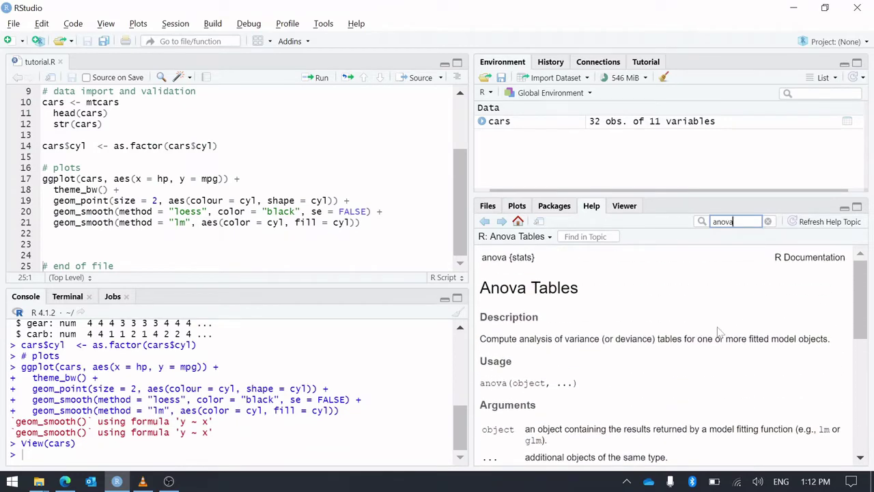
pyautogui.click(517, 207)
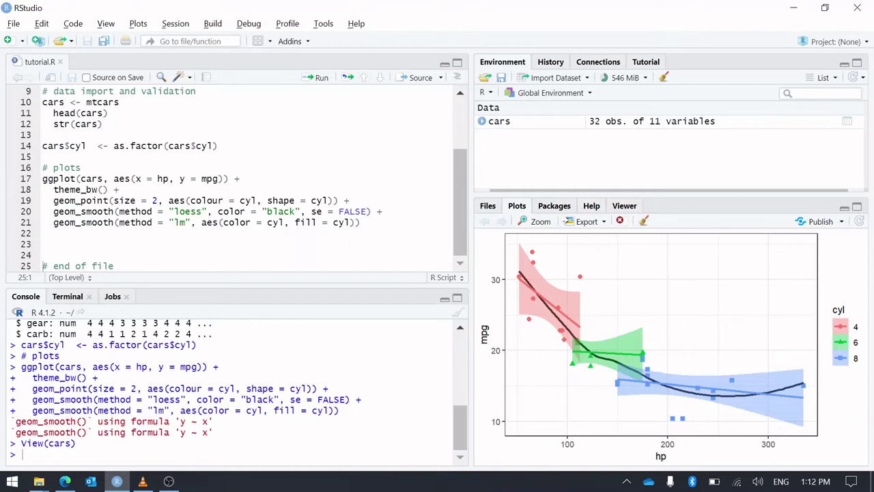
# Open the Pane Layout settings in the global options
pyautogui.click(325, 26)
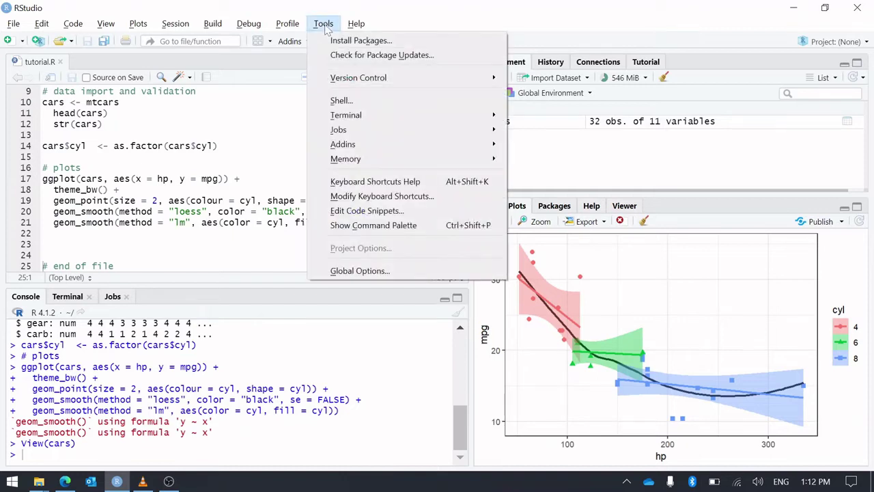
pyautogui.click(348, 271)
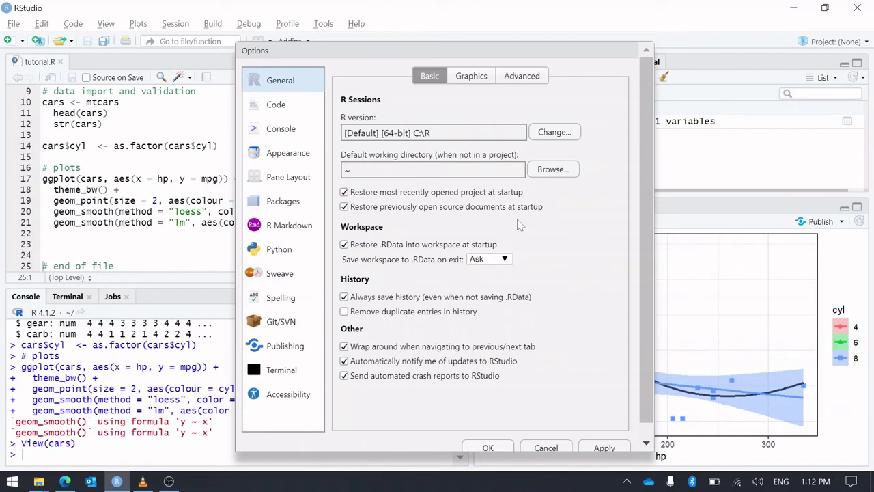
pyautogui.click(283, 179)
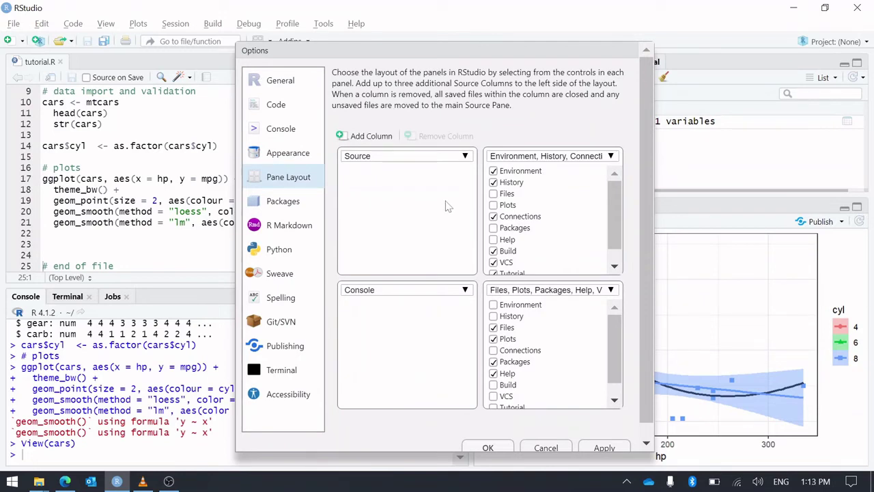
# Try swapping the Source and Console quadrants in the pane layout, and swap them back
pyautogui.click(465, 157)
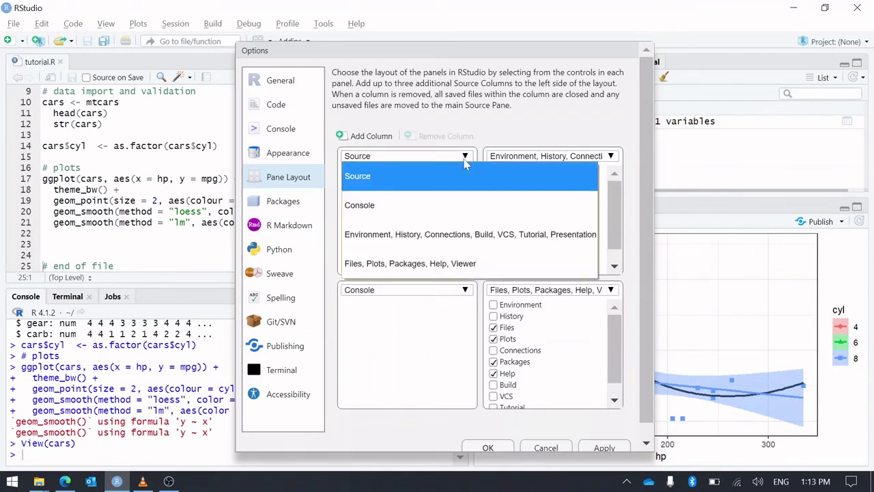
pyautogui.click(420, 216)
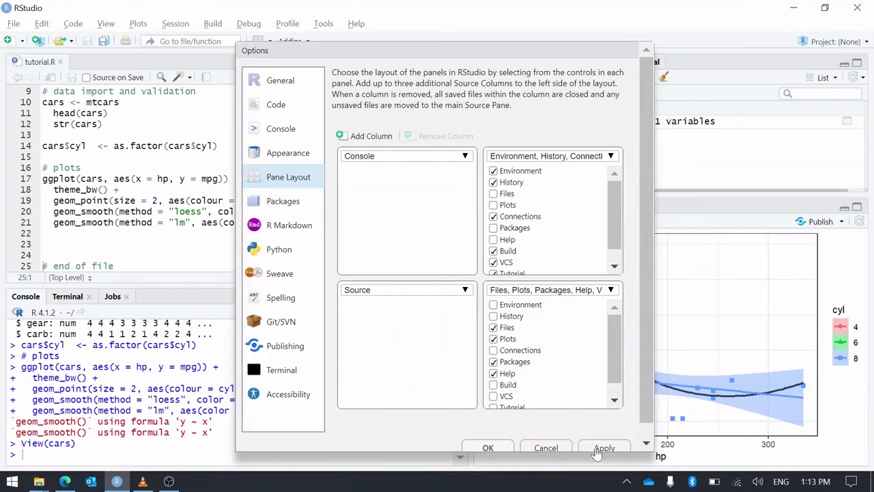
pyautogui.click(395, 163)
pyautogui.click(394, 163)
pyautogui.click(429, 296)
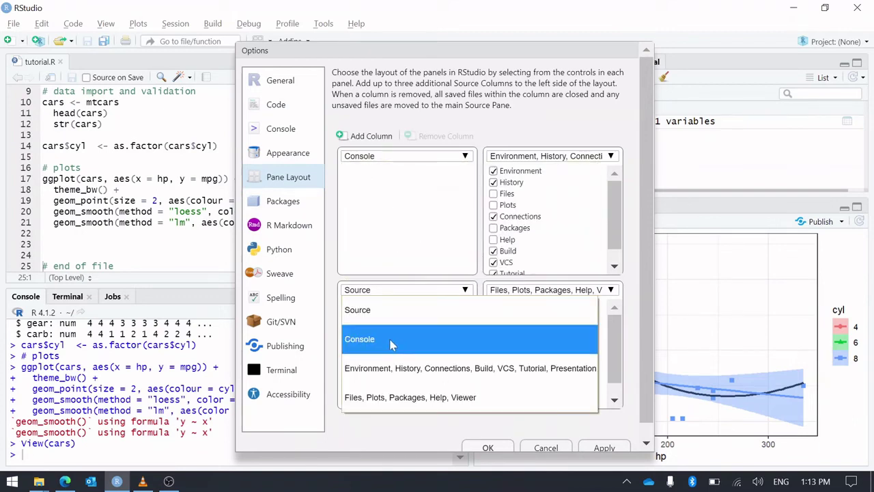
pyautogui.click(392, 343)
# Assign Console to the upper-left quadrant in place of Source and apply the pane layout
pyautogui.click(411, 156)
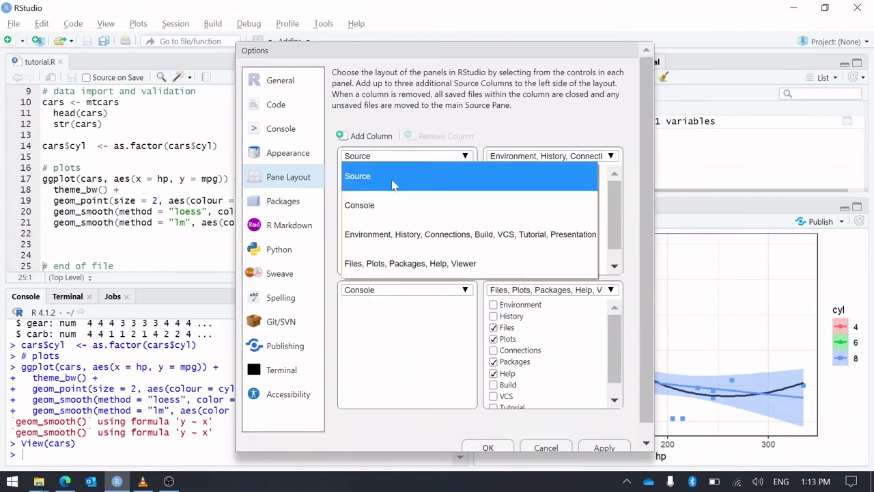
pyautogui.click(376, 213)
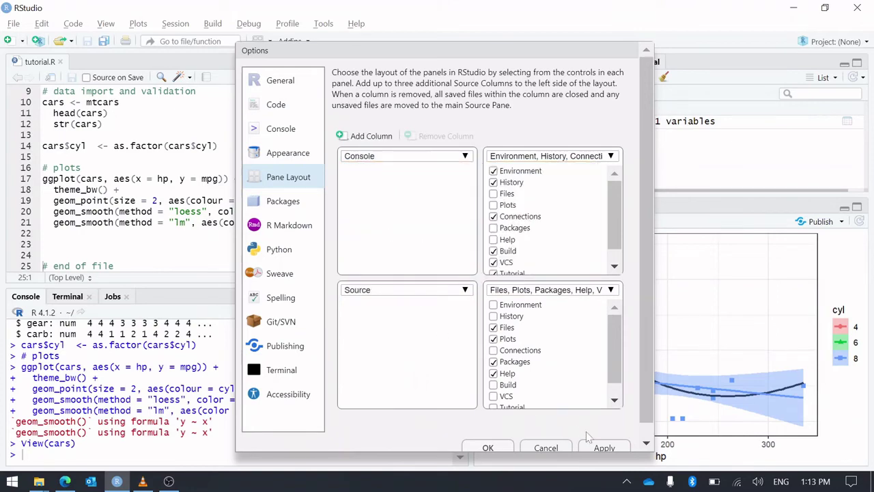
pyautogui.click(600, 447)
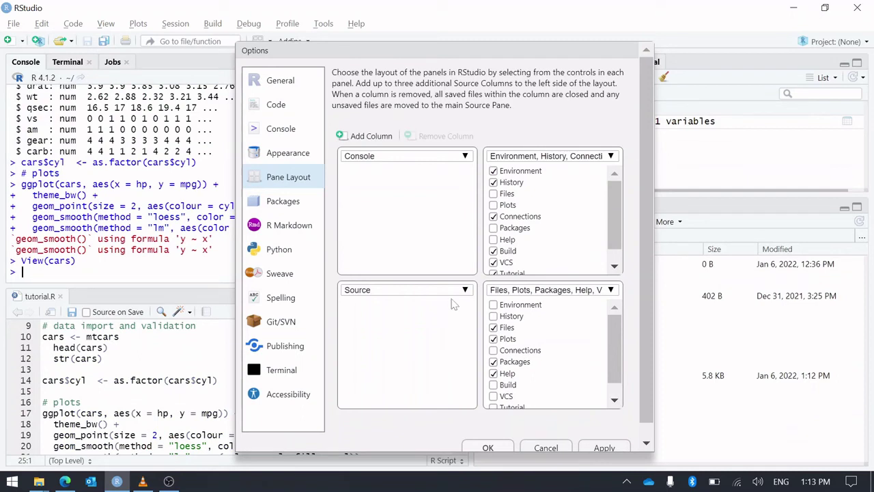
# Preview several editor themes in the appearance settings, choose Dracula, and accept the options
pyautogui.click(288, 157)
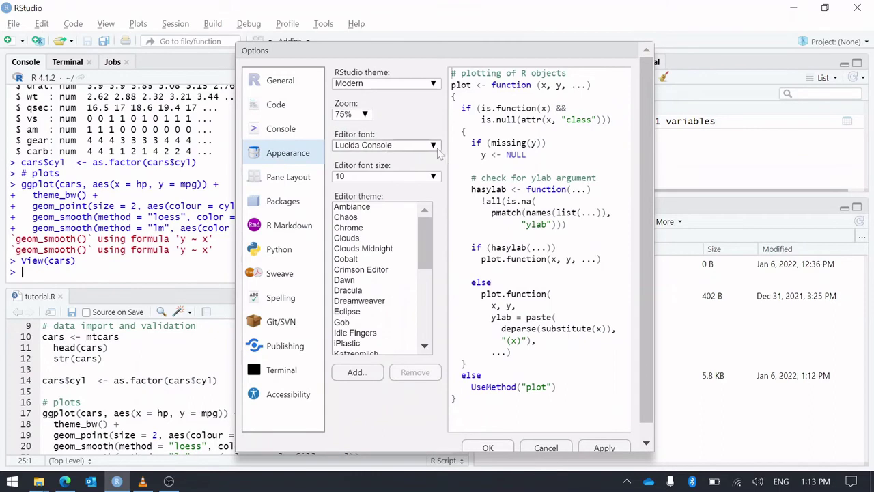
pyautogui.click(375, 239)
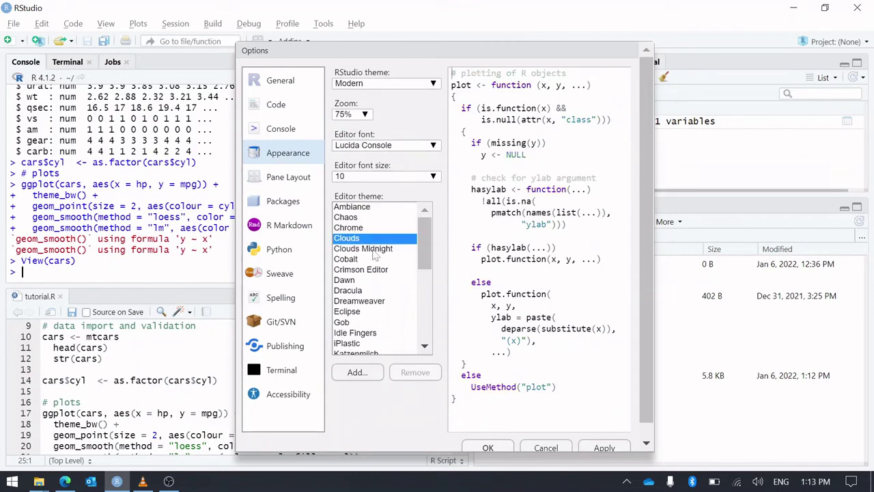
pyautogui.click(375, 250)
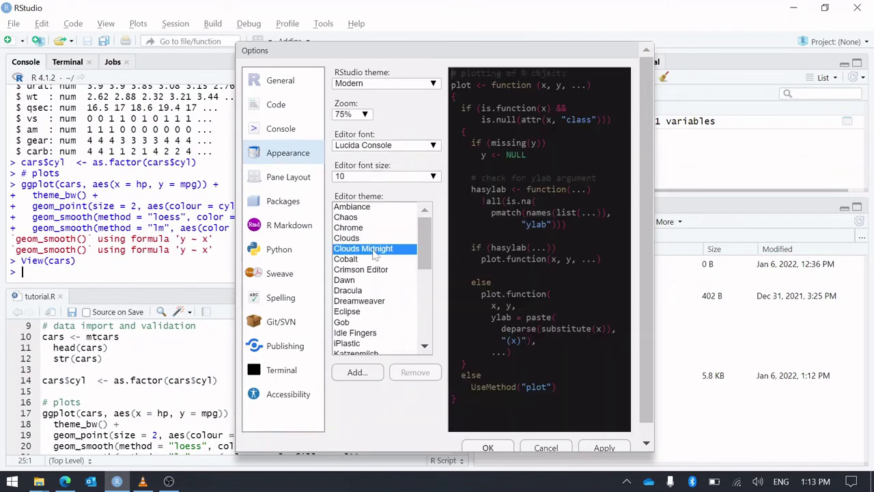
pyautogui.click(364, 301)
pyautogui.click(360, 314)
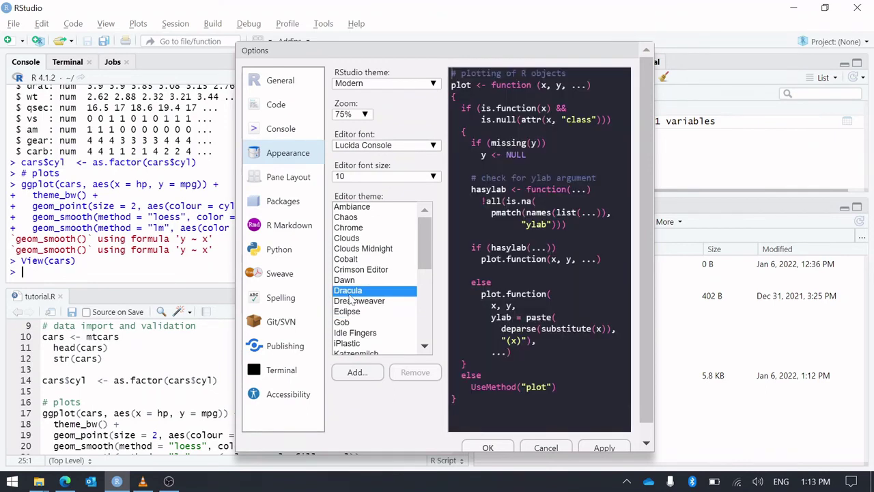
pyautogui.scroll(-5, 355, 304)
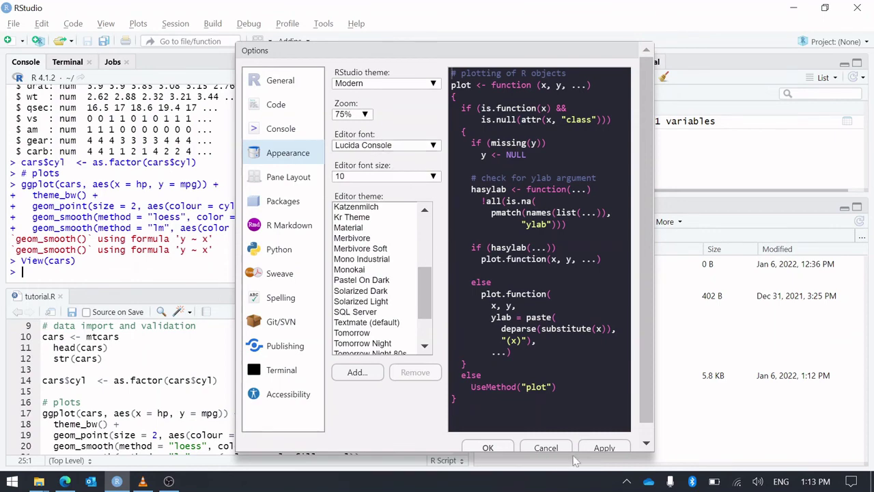
pyautogui.click(500, 445)
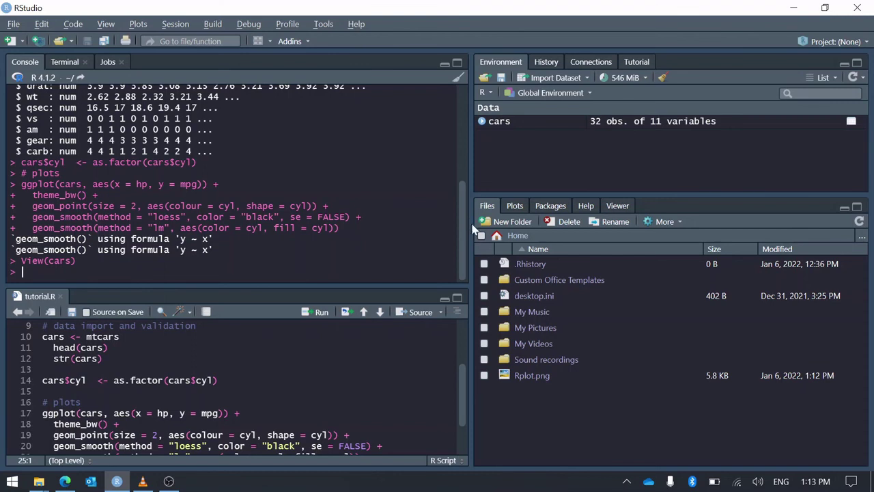
# Resize the panes: widen the Console and Source column, make the Console taller, and shorten the Environment pane
pyautogui.moveTo(471, 222); pyautogui.dragTo(555, 209)
pyautogui.moveTo(442, 284); pyautogui.dragTo(430, 309)
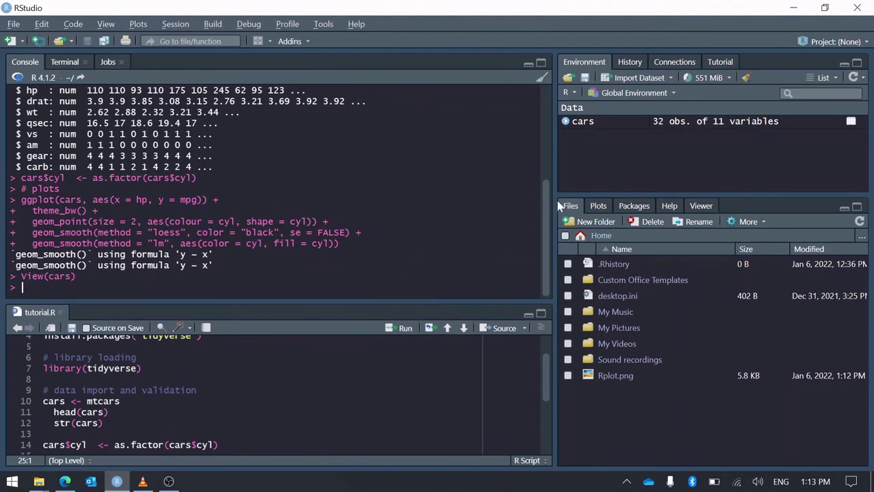
pyautogui.moveTo(558, 205); pyautogui.dragTo(608, 177)
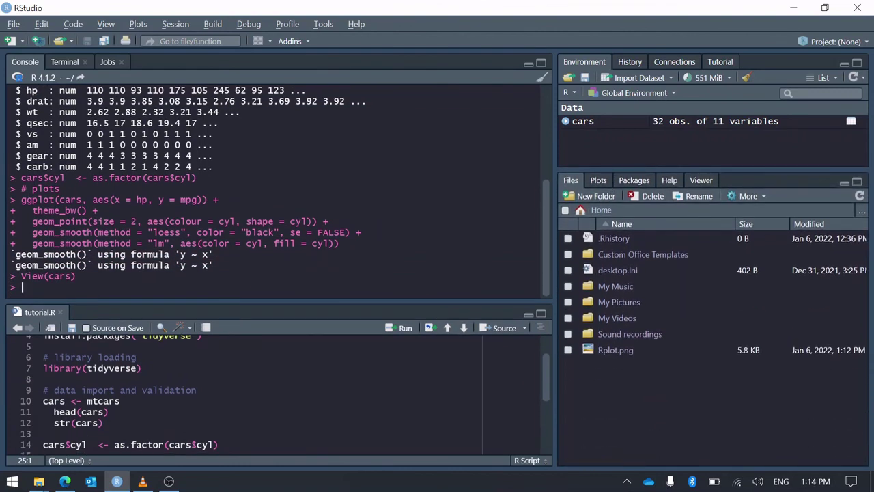